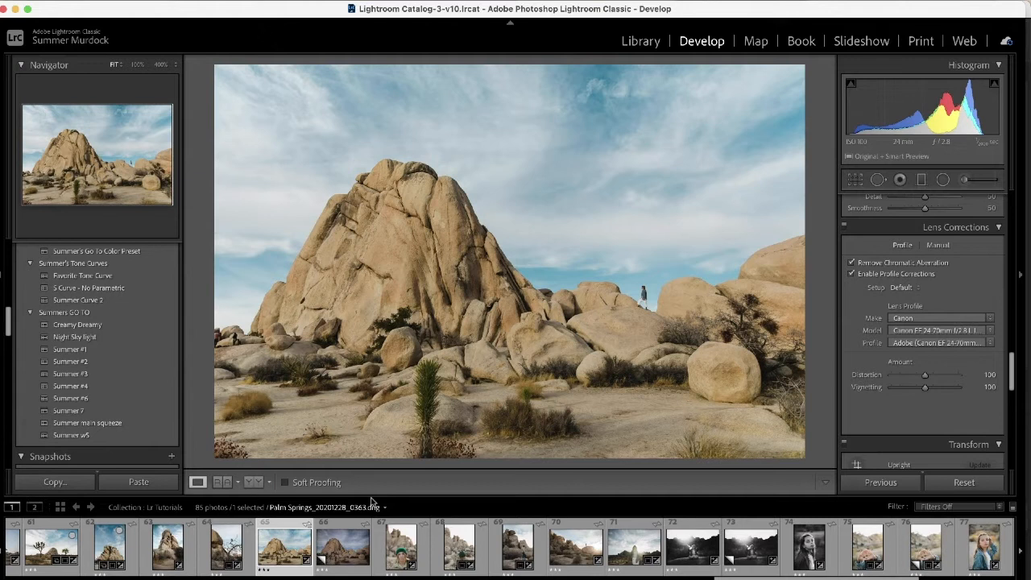
- Select the unedited copy of the rock landscape and set Exposure to +0.55, Temp to 5,865 and Tint to −4
left_click(336, 556)
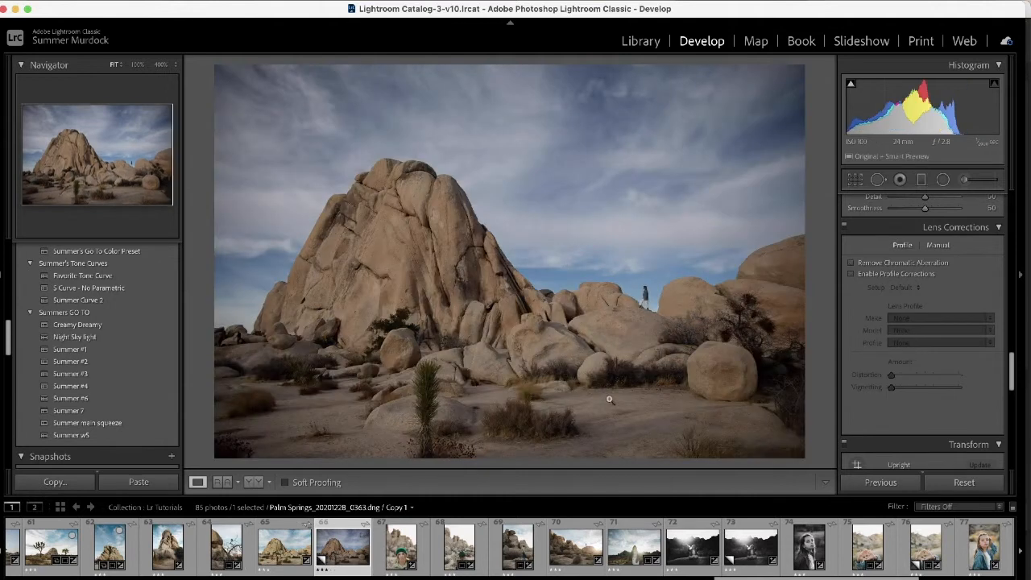
scroll(926, 322, "up", 15)
left_click_drag(927, 323, 928, 324)
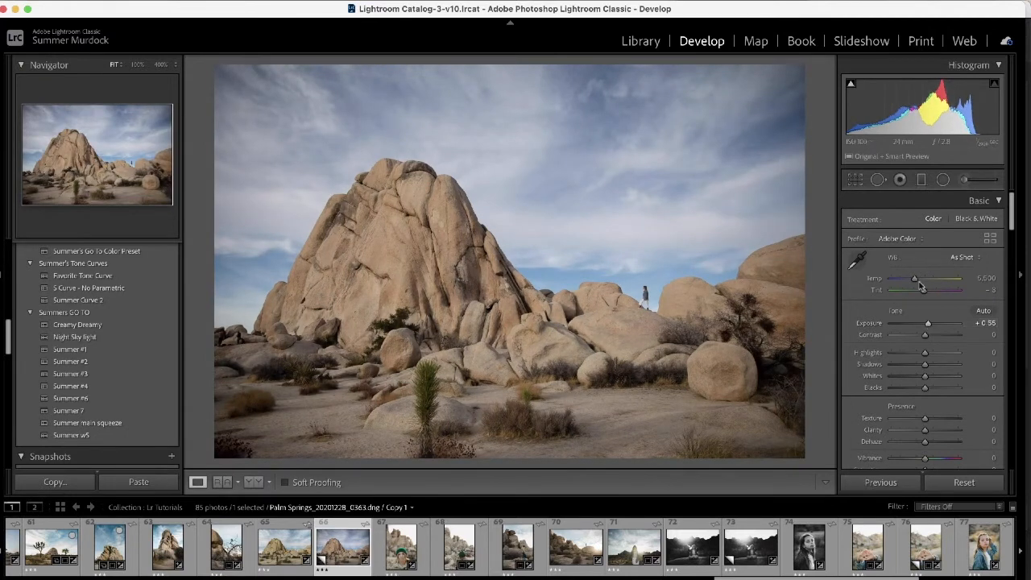
left_click_drag(914, 278, 918, 278)
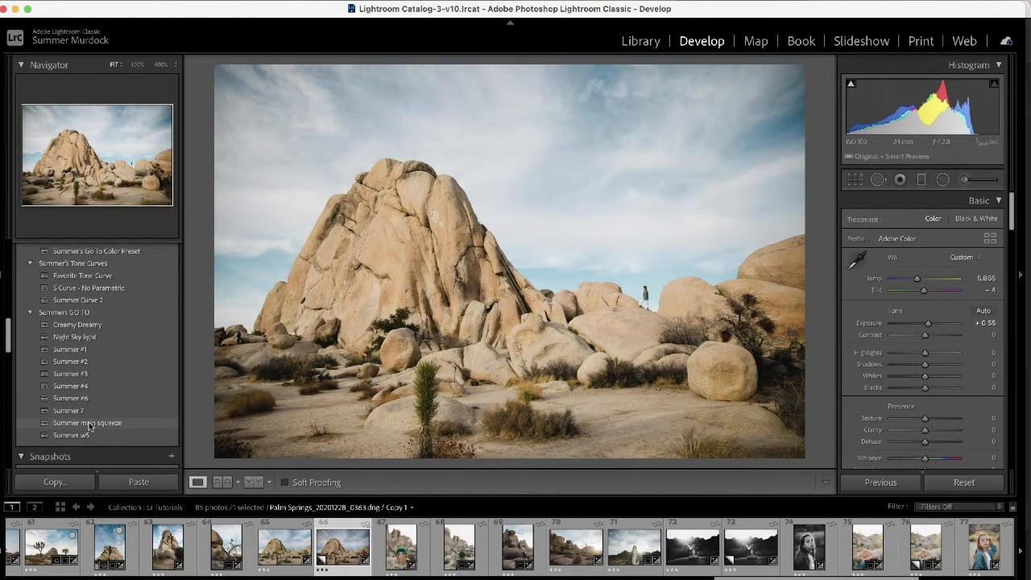
- Apply the Summer main squeeze preset and adjust its tones to Shadows 0 and Blacks +15
left_click(89, 423)
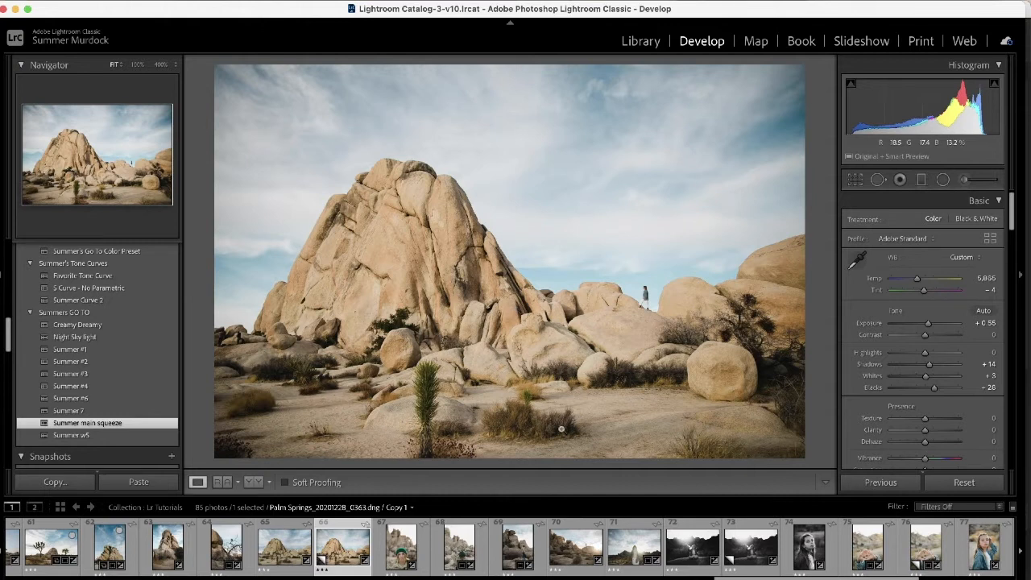
scroll(935, 357, "down", 1)
scroll(935, 358, "down", 1)
left_click_drag(935, 364, 924, 343)
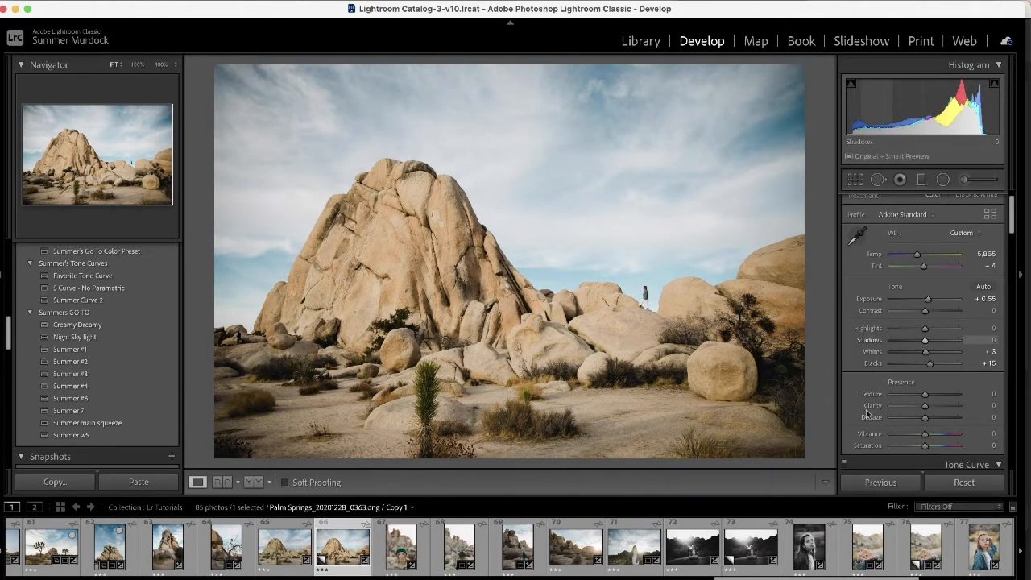
- Add a graduated filter over the sky, level it and extend its upper edge to the top of the photo
left_click(923, 179)
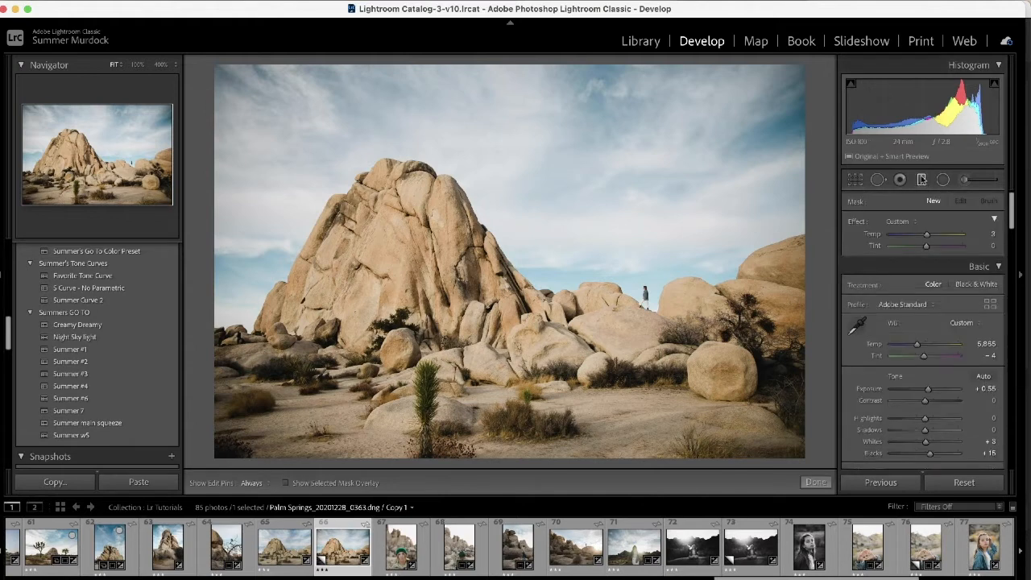
left_click_drag(567, 241, 591, 159)
left_click_drag(593, 289, 591, 222)
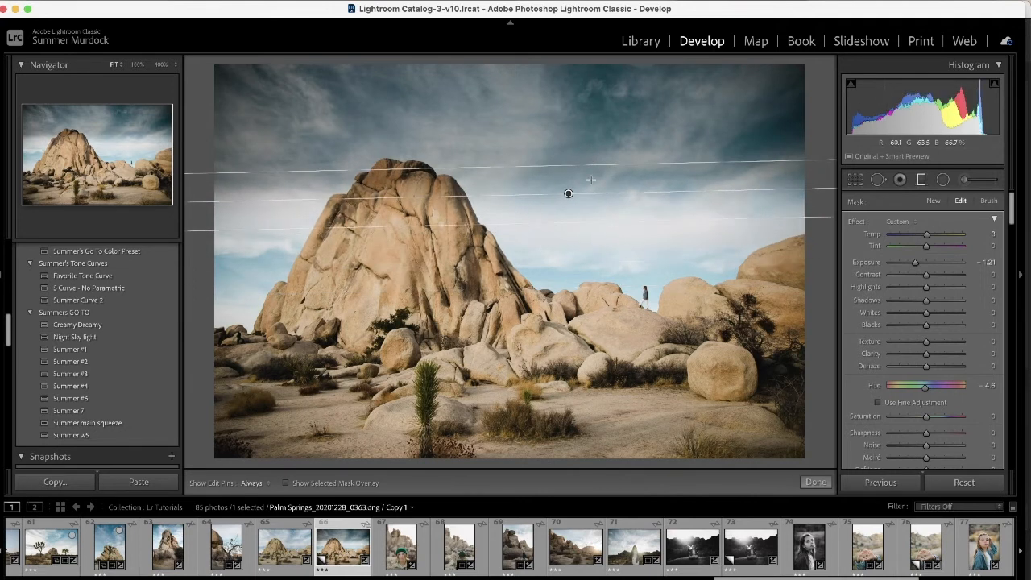
left_click_drag(591, 170, 633, 100)
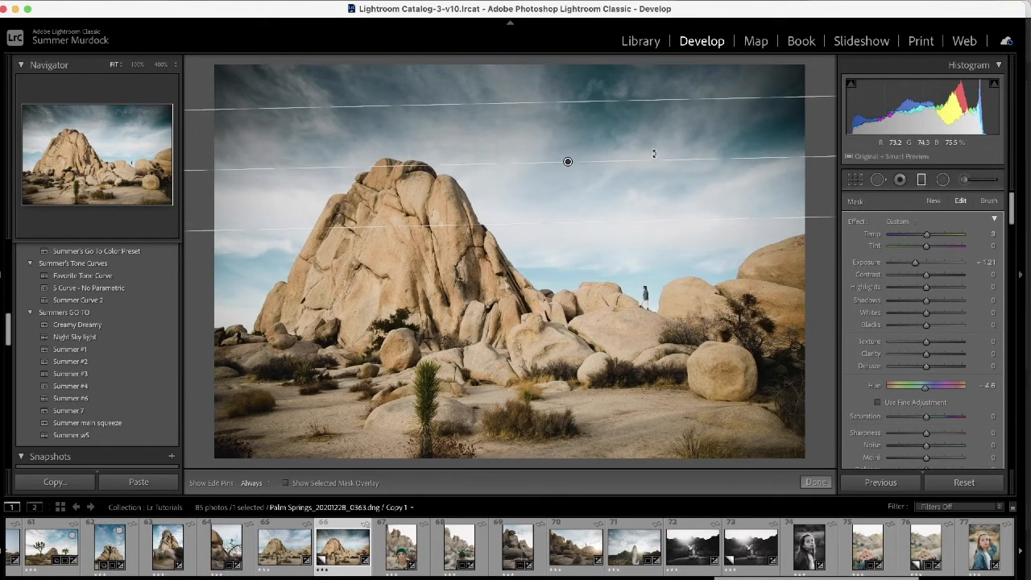
left_click_drag(654, 157, 655, 162)
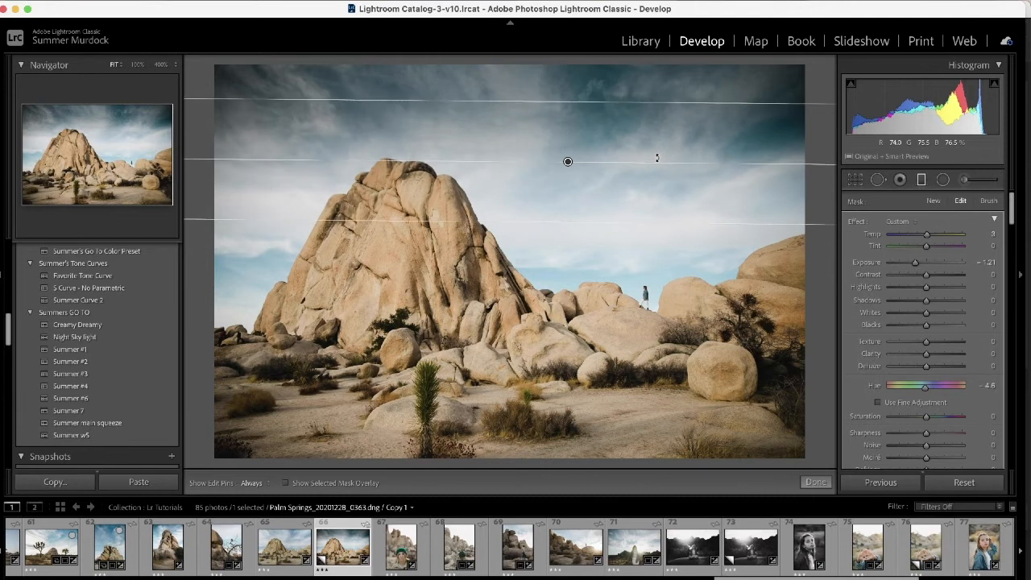
left_click_drag(646, 100, 634, 61)
- Reset the sky filter's effects and set Exposure −0.15, Contrast 20, Highlights −30, Shadows −41 and Whites 7
key("alt")
left_click(854, 224, "alt")
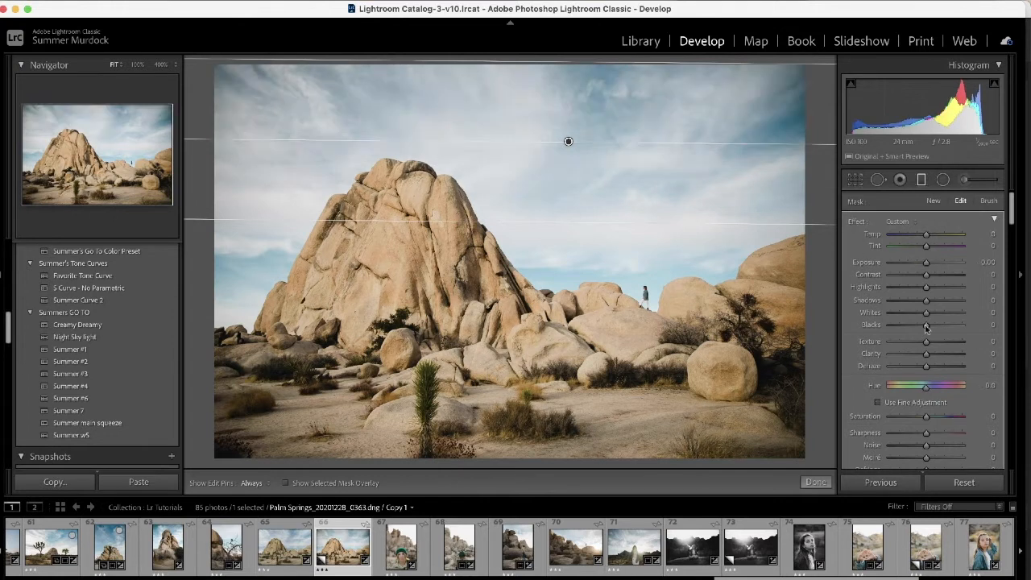
left_click_drag(926, 264, 925, 264)
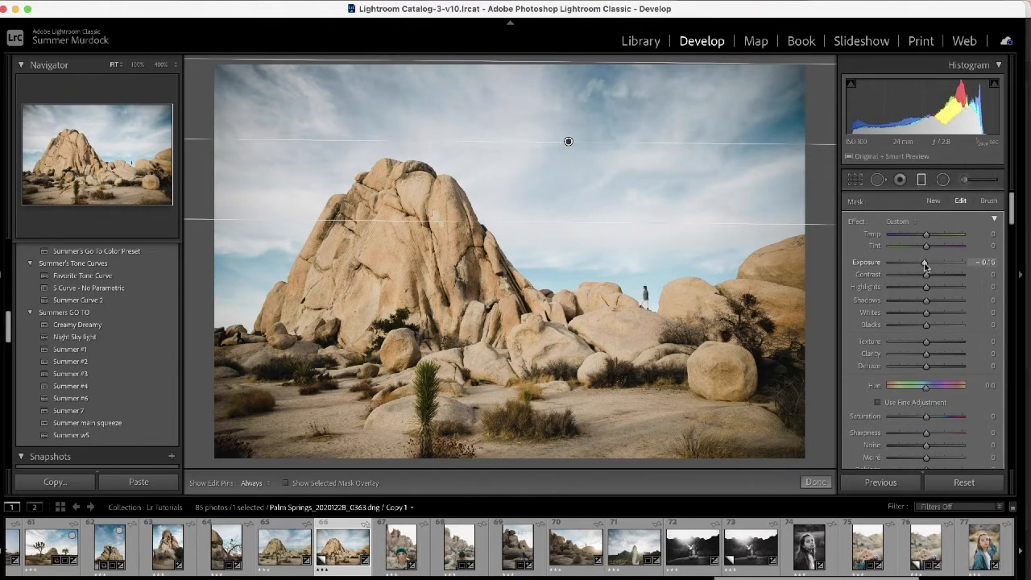
scroll(924, 412, "down", 1)
scroll(925, 412, "down", 2)
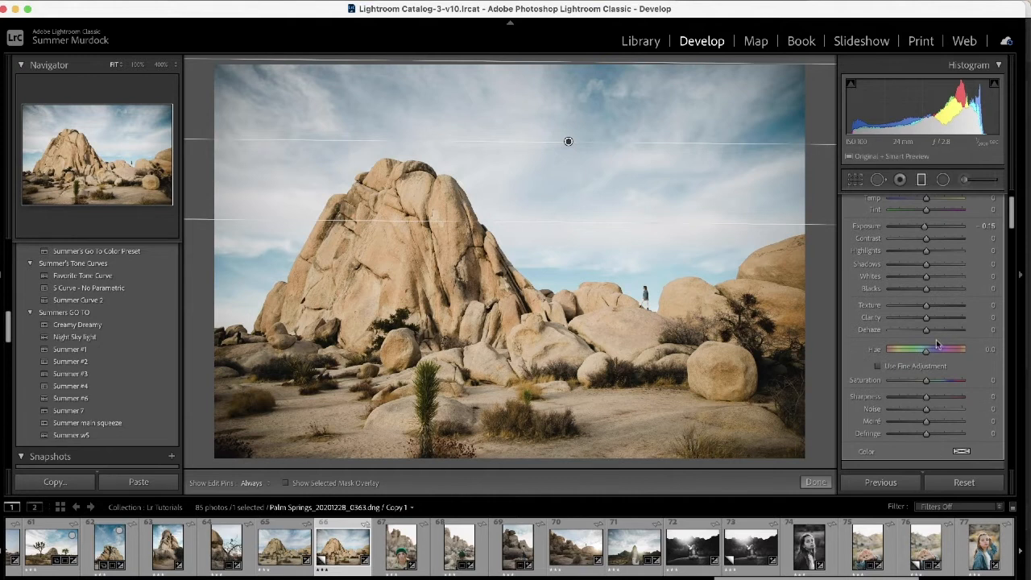
mouse_move(925, 265)
left_mouse_down()
mouse_move(910, 264)
mouse_move(934, 239)
mouse_move(913, 252)
mouse_move(916, 277)
mouse_move(929, 277)
left_mouse_up()
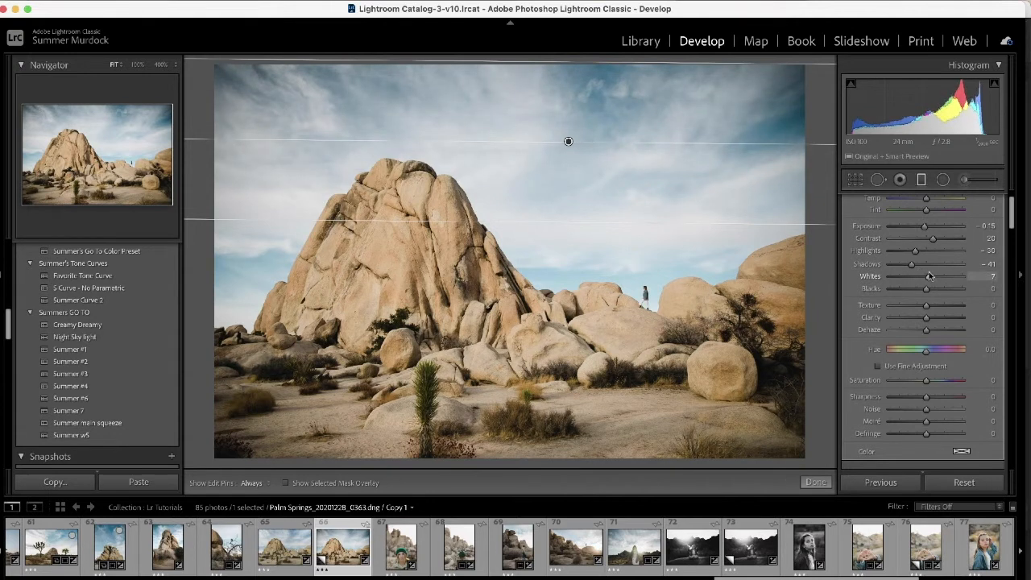
- Cool the sky filter's Temp to −18, raise its Saturation slightly and finish editing the filter
scroll(931, 345, "down", 1)
scroll(929, 346, "up", 2)
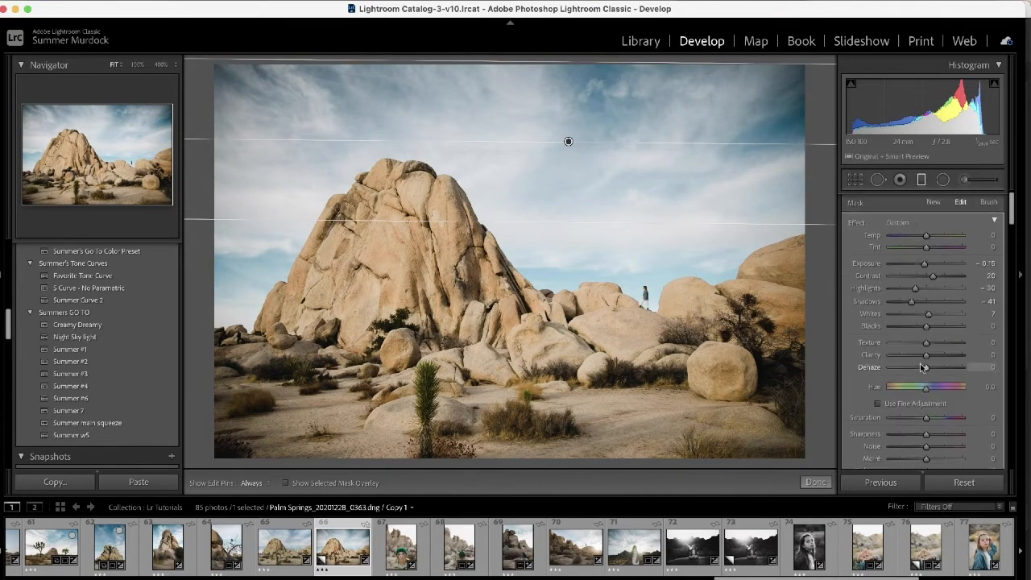
mouse_move(928, 235)
left_mouse_down()
mouse_move(896, 234)
mouse_move(921, 234)
left_mouse_up()
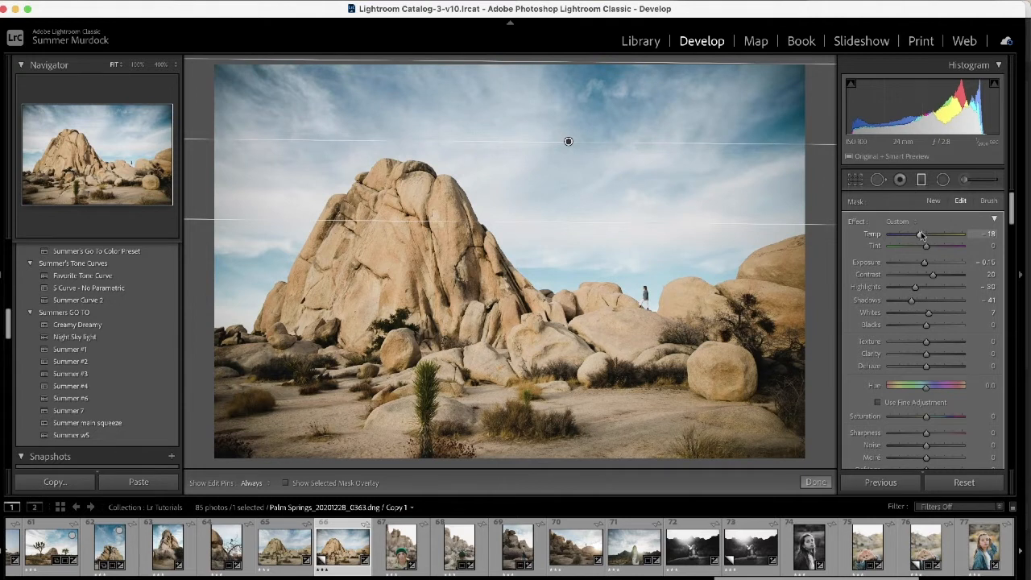
scroll(929, 418, "down", 3)
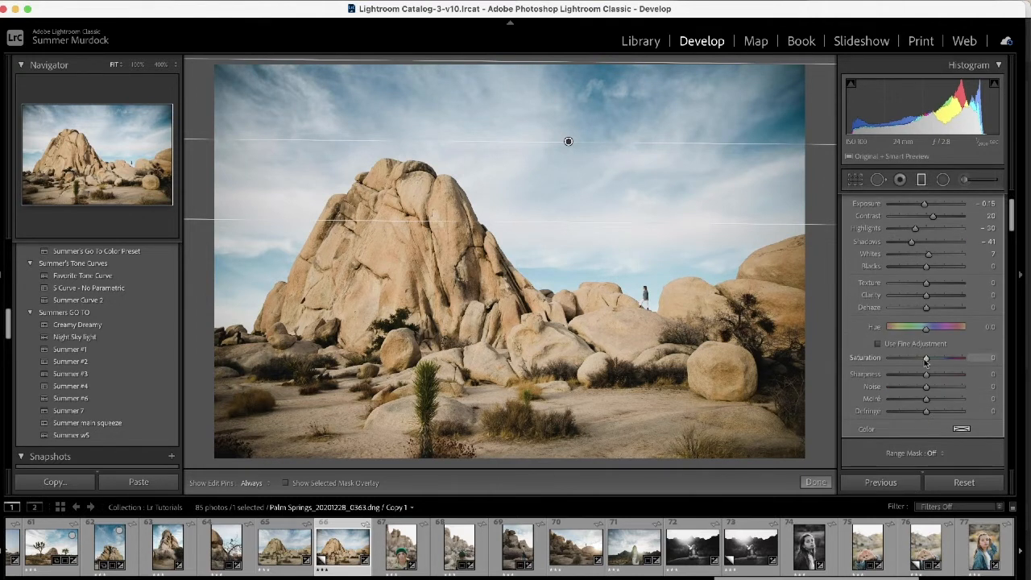
left_click_drag(927, 360, 931, 360)
scroll(918, 444, "down", 9)
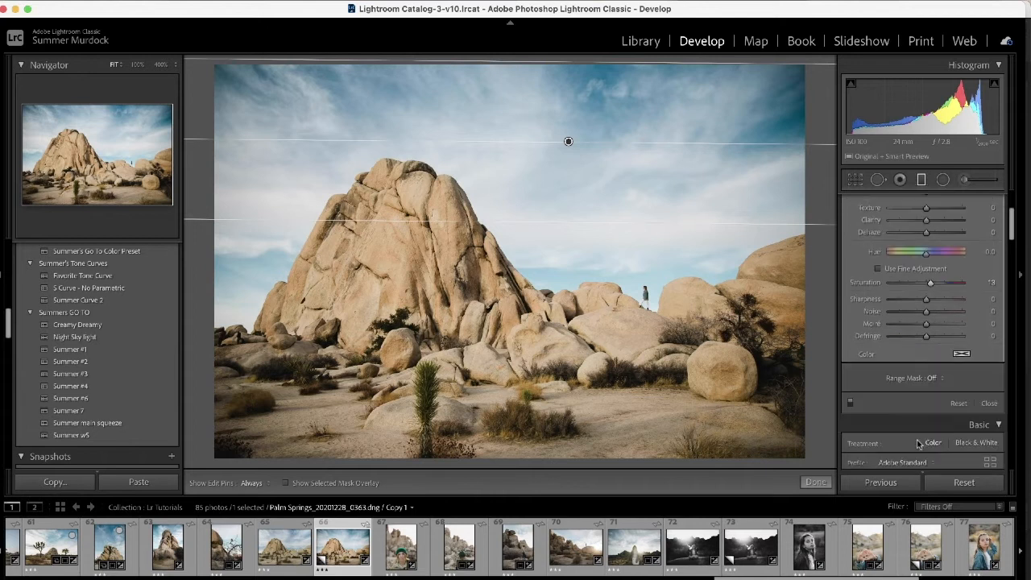
scroll(918, 444, "down", 2)
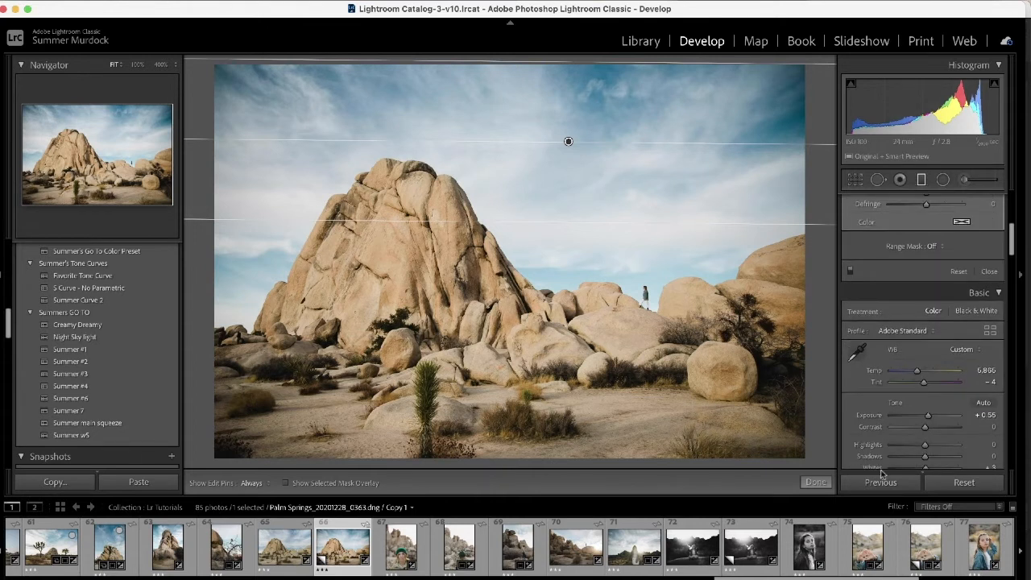
left_click(815, 482)
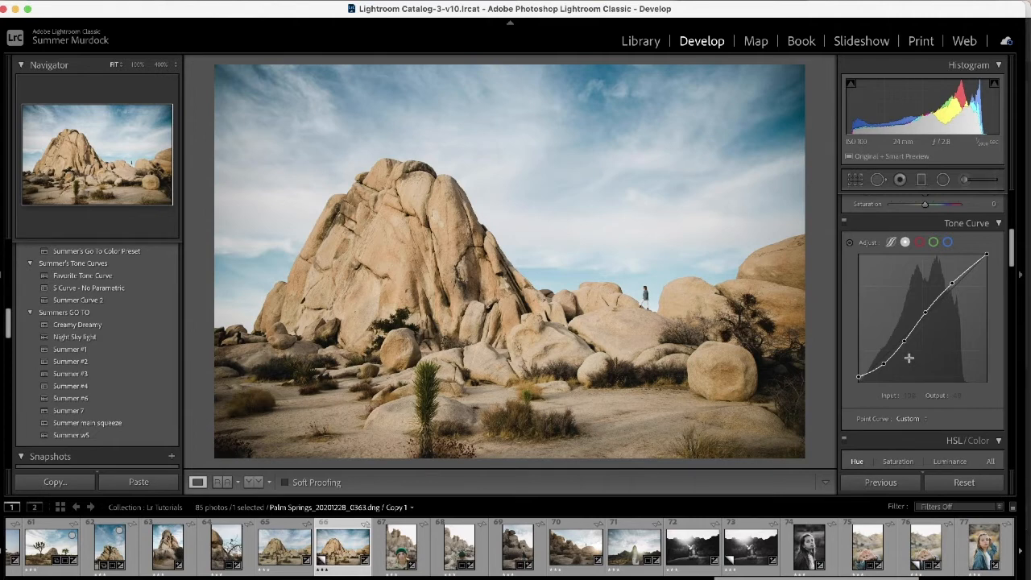
- Preview the saved tone curve presets on the photo, including Summer Curve 2
scroll(121, 380, "up", 1)
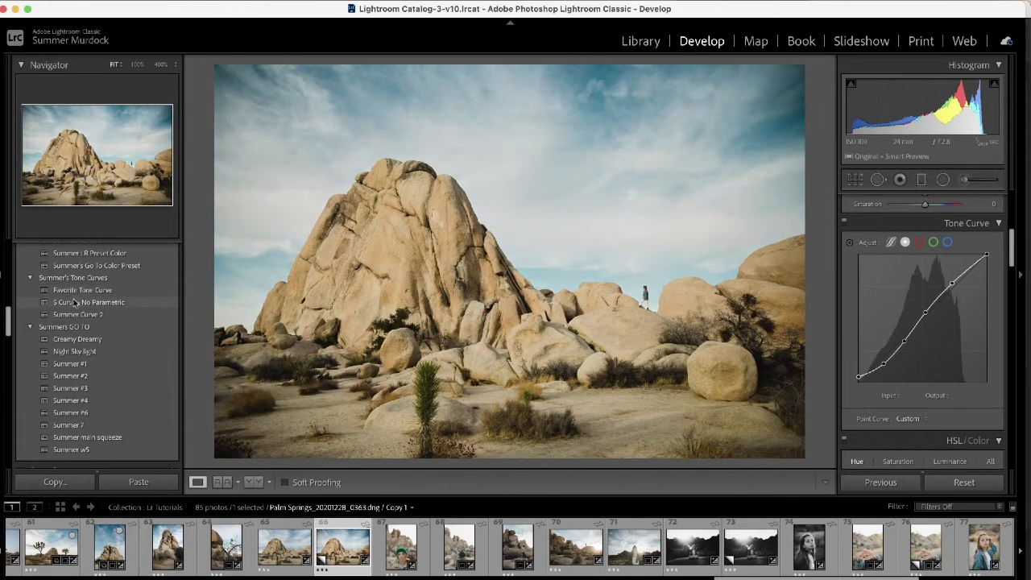
left_click(74, 314)
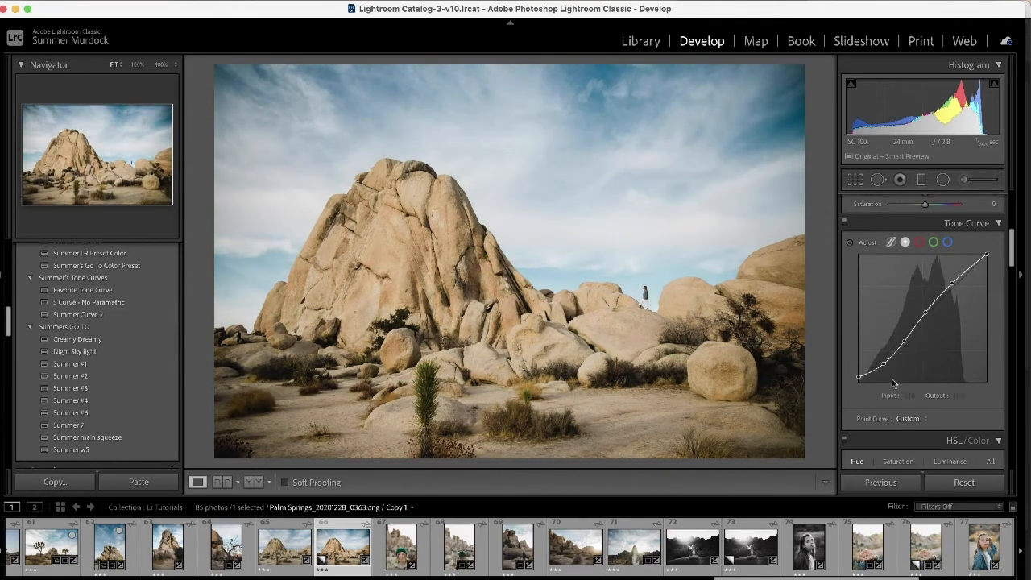
- Show the hue, saturation and luminance groups together and review the HSL values for each color
scroll(922, 406, "down", 5)
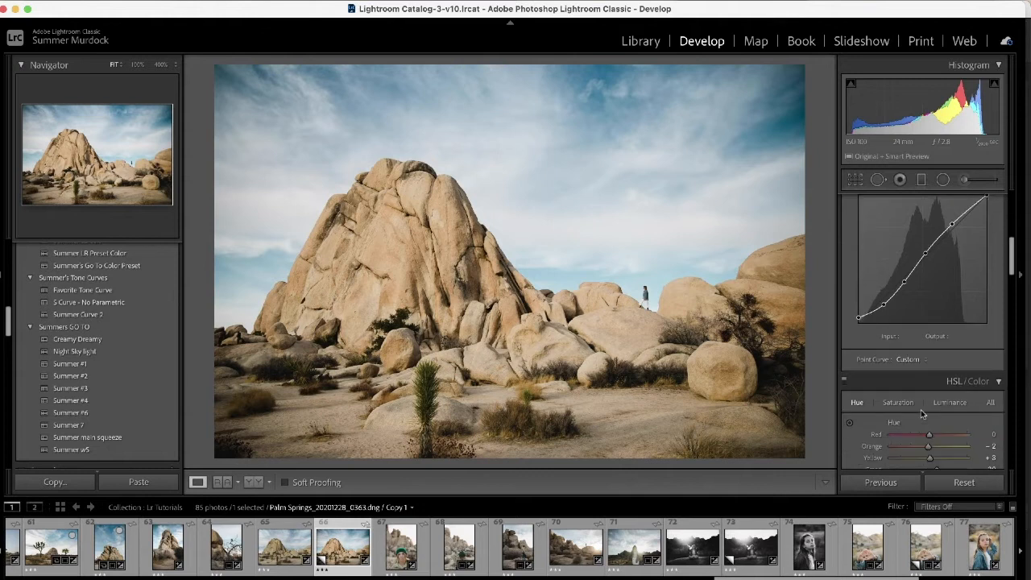
scroll(922, 411, "down", 2)
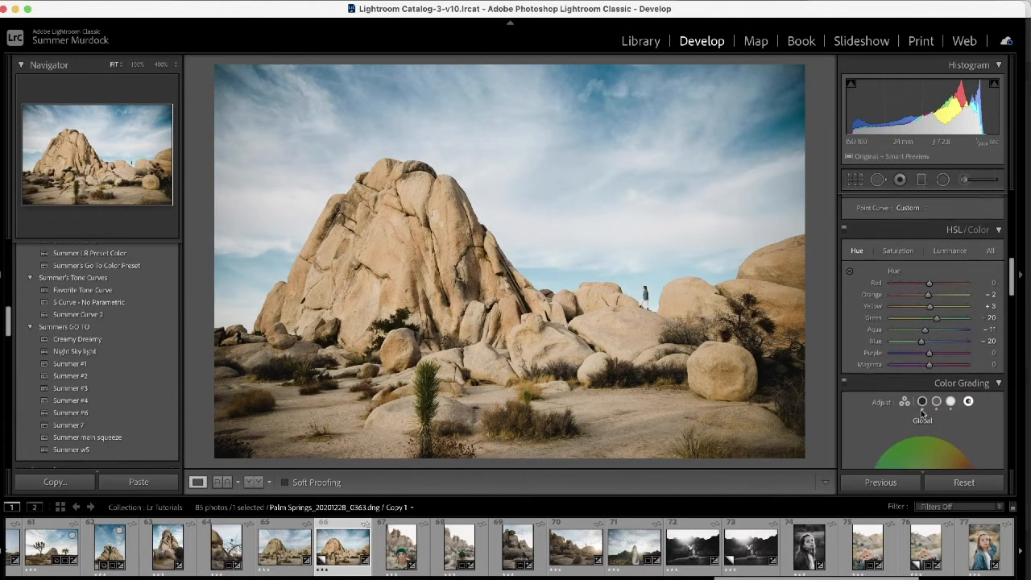
left_click(990, 244)
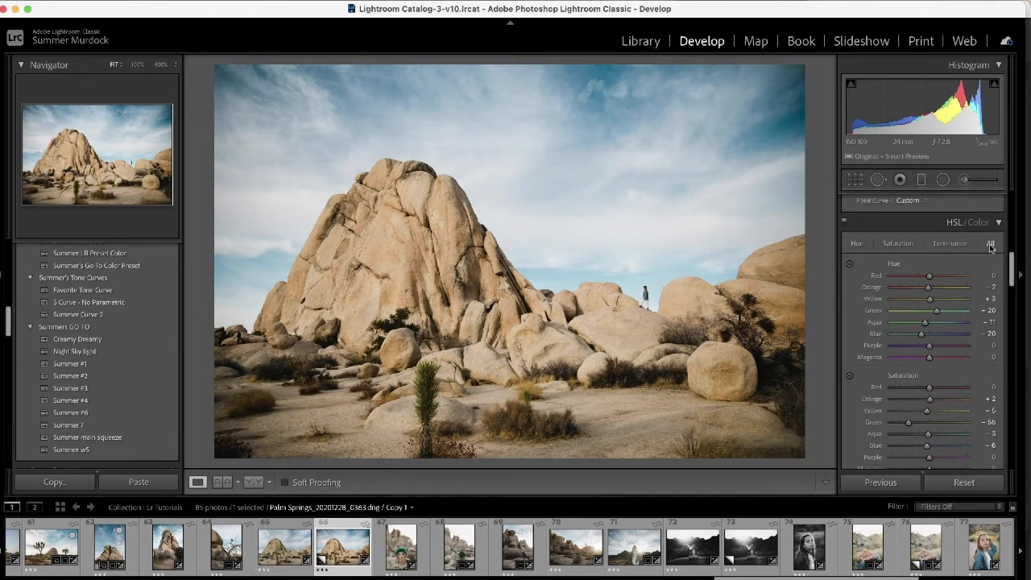
scroll(952, 394, "down", 1)
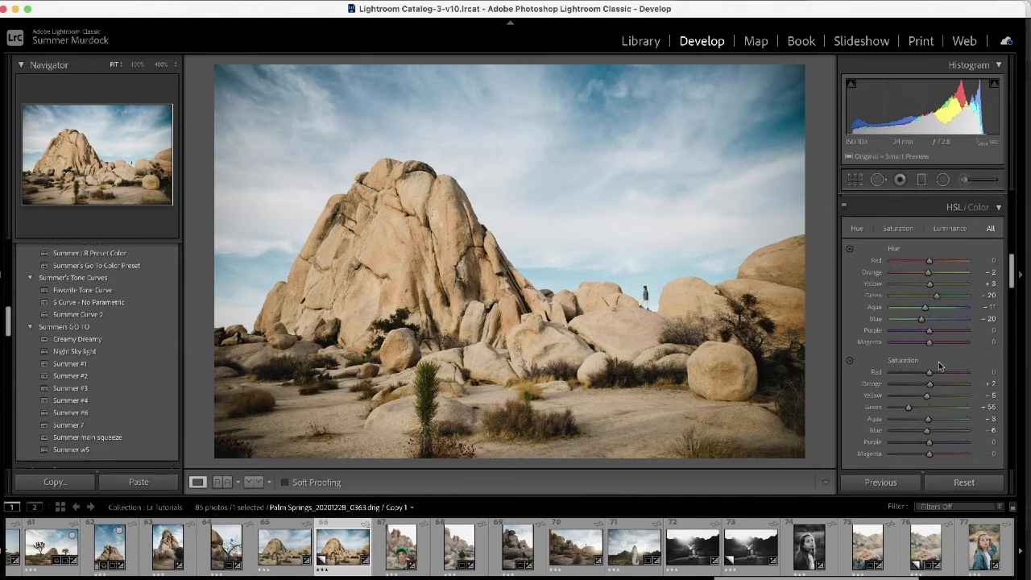
left_click(856, 228)
left_click(856, 228)
scroll(927, 330, "down", 4)
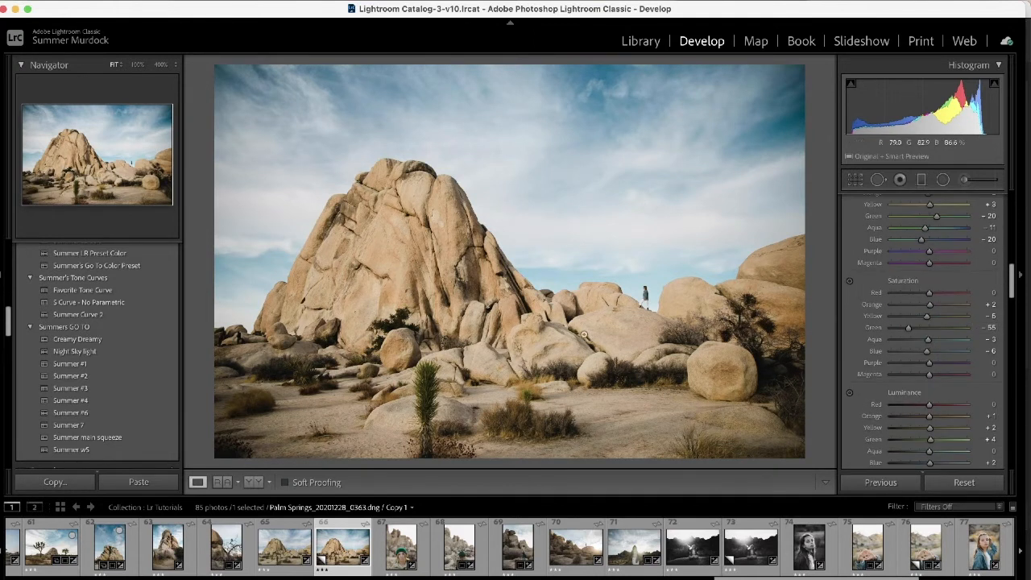
scroll(908, 321, "up", 4)
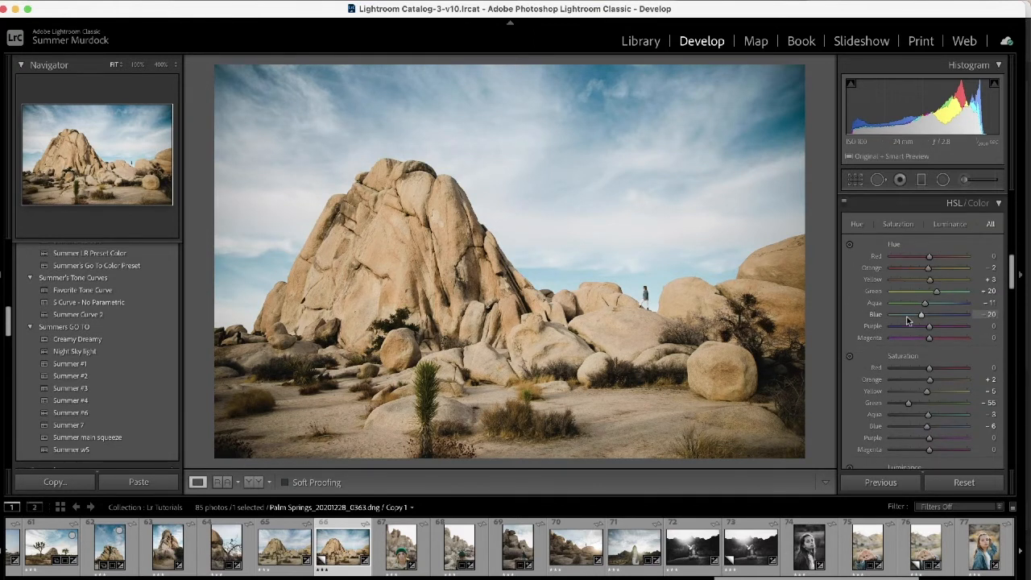
- Use the targeted hue adjustment on the sky and the yucca plant, setting Blue hue to −19 and Yellow hue to −20
left_click(850, 246)
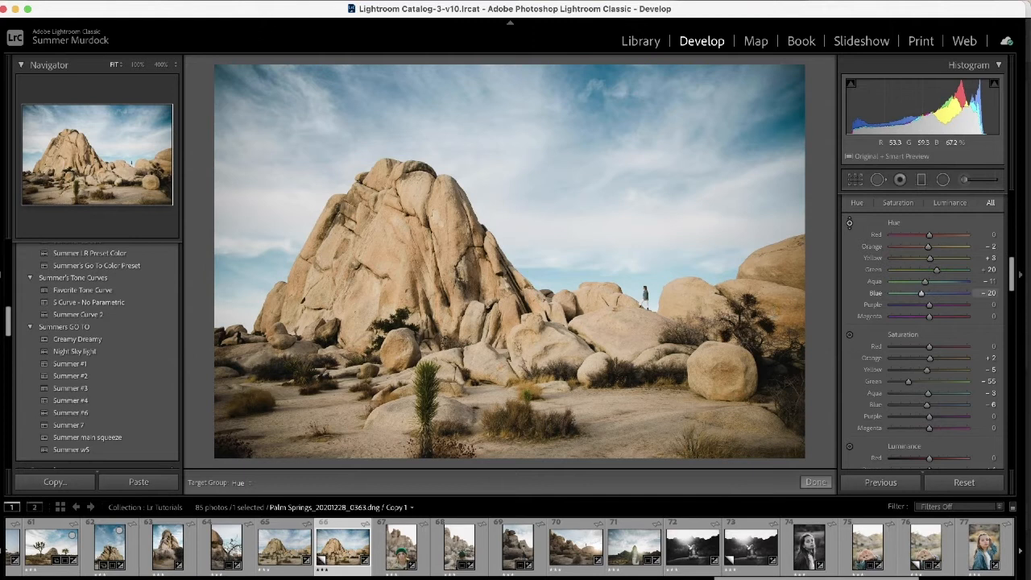
mouse_move(921, 293)
left_mouse_down()
mouse_move(911, 294)
mouse_move(935, 293)
mouse_move(920, 293)
left_mouse_up()
left_click_drag(743, 115, 743, 111)
mouse_move(427, 387)
left_mouse_down()
mouse_move(426, 427)
mouse_move(431, 388)
left_mouse_up()
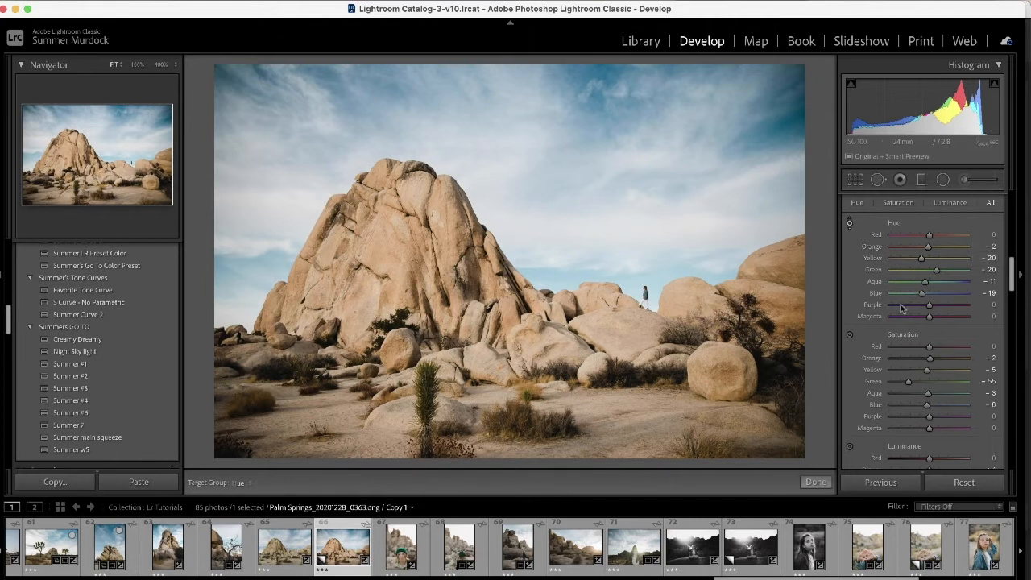
- Set Green saturation to −4, and set luminance to +3 for Orange, −15 for Yellow and −14 for Blue
scroll(904, 338, "down", 2)
left_click_drag(908, 352, 919, 356)
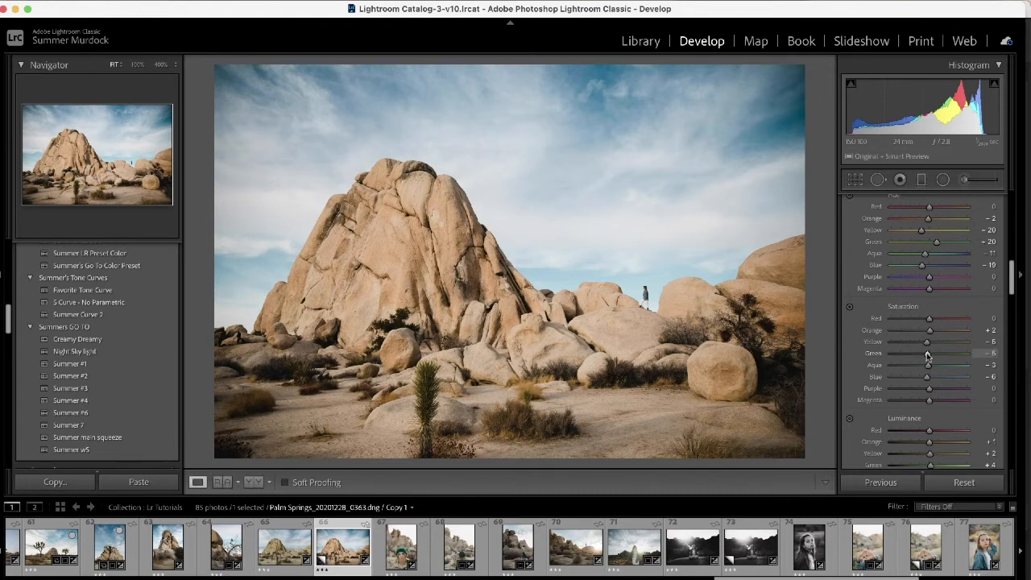
scroll(927, 355, "down", 5)
mouse_move(929, 356)
left_mouse_down()
mouse_move(911, 355)
mouse_move(948, 359)
mouse_move(923, 359)
mouse_move(935, 360)
left_mouse_up()
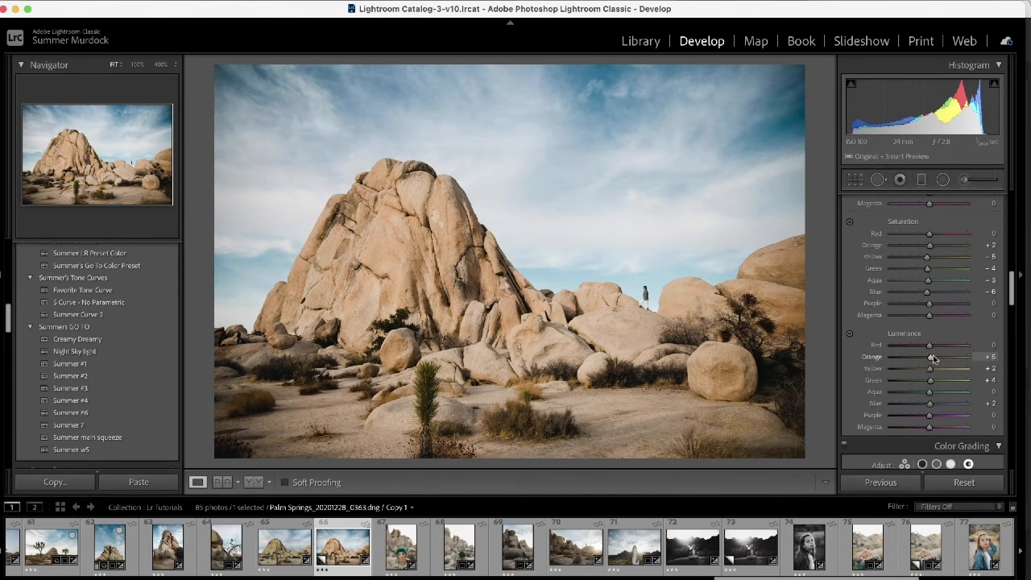
left_click_drag(931, 405, 924, 370)
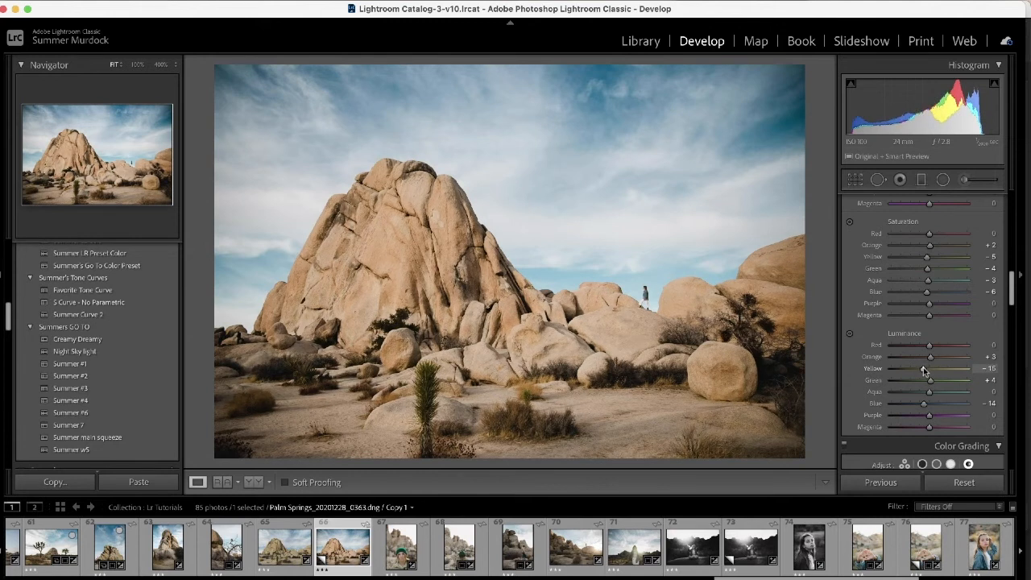
- Open the midtones wheel in Color Grading to examine its settings
scroll(924, 369, "down", 6)
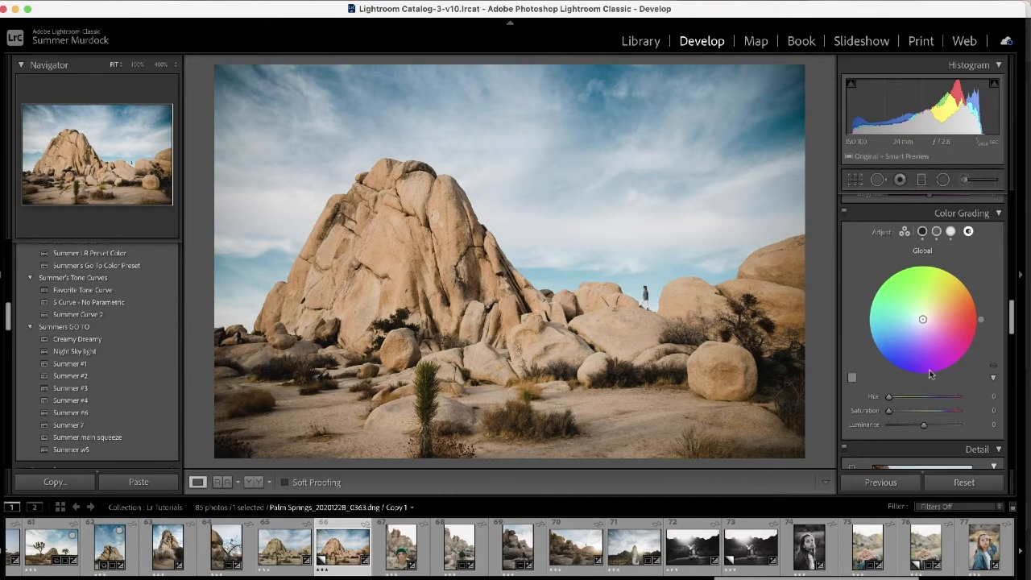
scroll(930, 370, "down", 2)
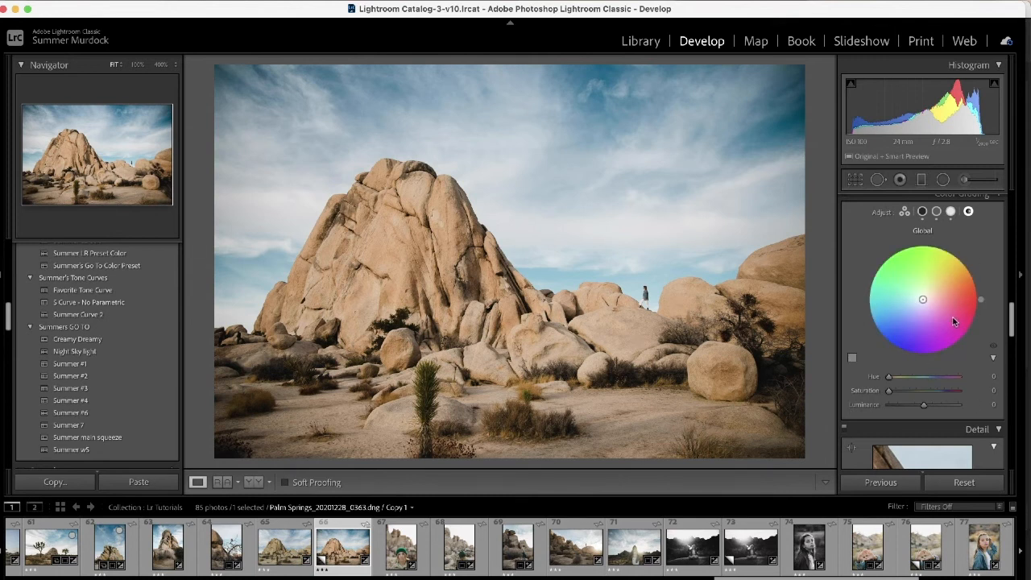
left_click(936, 212)
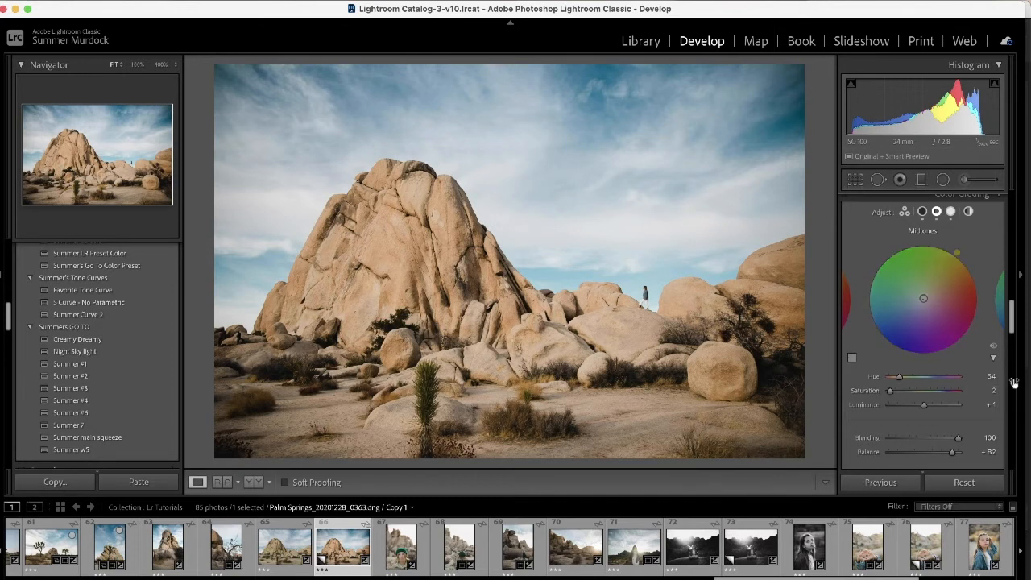
- Set the midtones hue to 48 and luminance to +6 in Color Grading, and try out a lower blending amount
left_click_drag(899, 378, 899, 377)
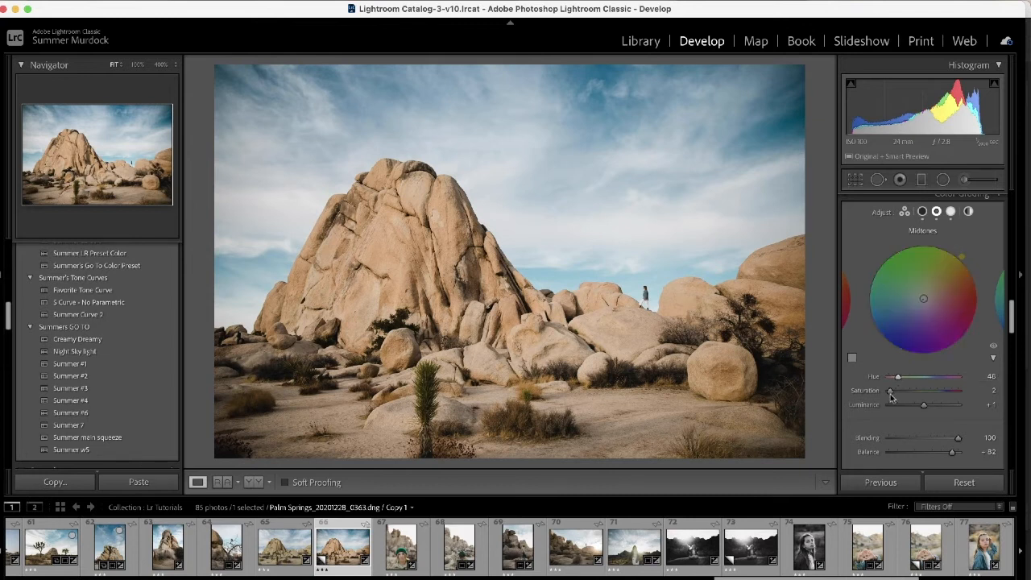
mouse_move(923, 404)
left_mouse_down()
mouse_move(907, 403)
mouse_move(922, 404)
left_mouse_up()
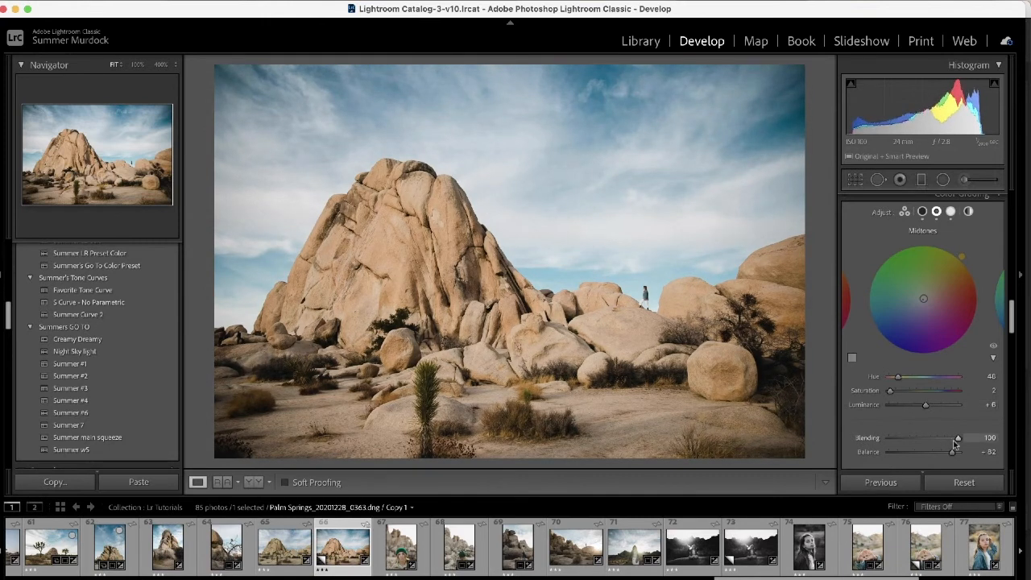
left_click_drag(957, 439, 922, 440)
- Switch to the shadows wheel and compare the photo with its shadow color grading off and on
left_click(923, 211)
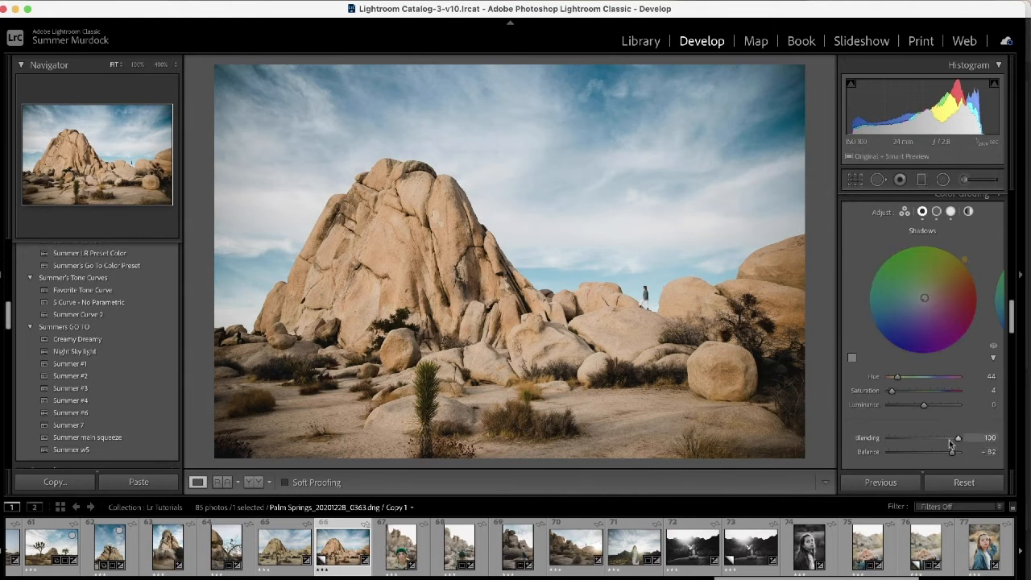
scroll(949, 440, "down", 3)
scroll(950, 444, "up", 2)
left_click(992, 316)
left_click(992, 316)
left_click(992, 316)
left_click(992, 316)
left_click(992, 316)
left_click(991, 315)
left_click(992, 316)
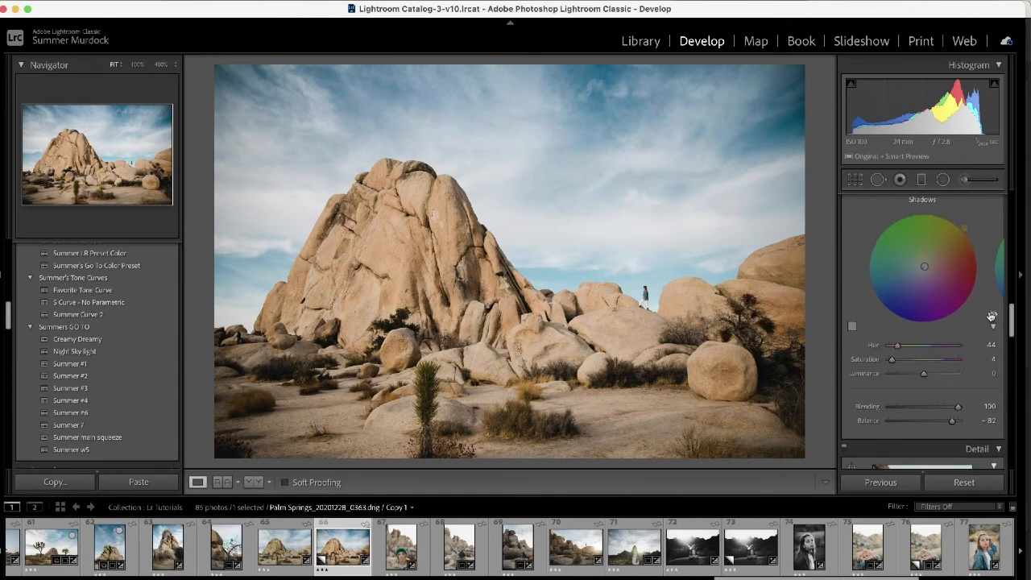
scroll(991, 316, "up", 4)
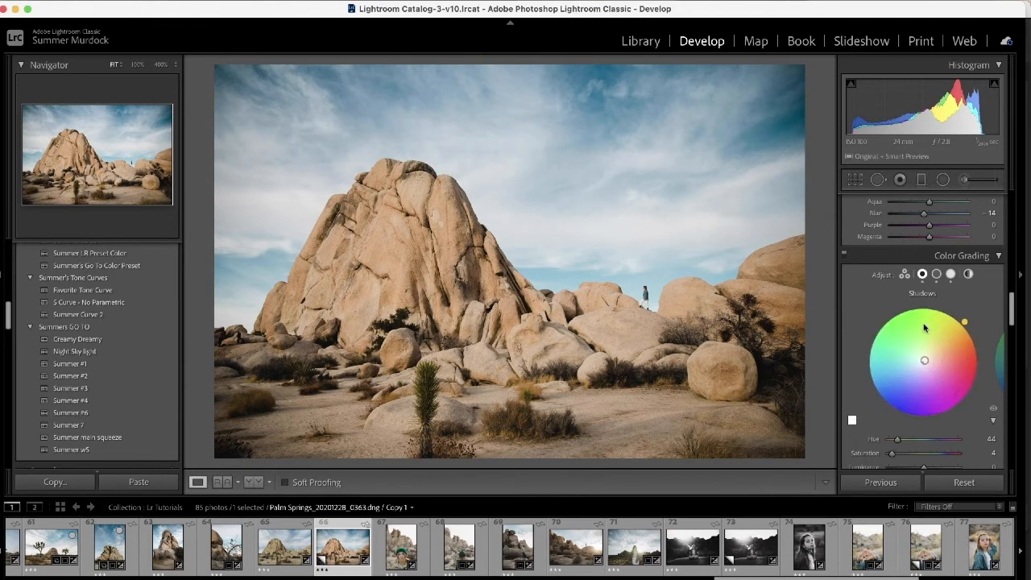
- Switch to the midtones wheel and compare the photo with its midtone color grading off and on
left_click(937, 275)
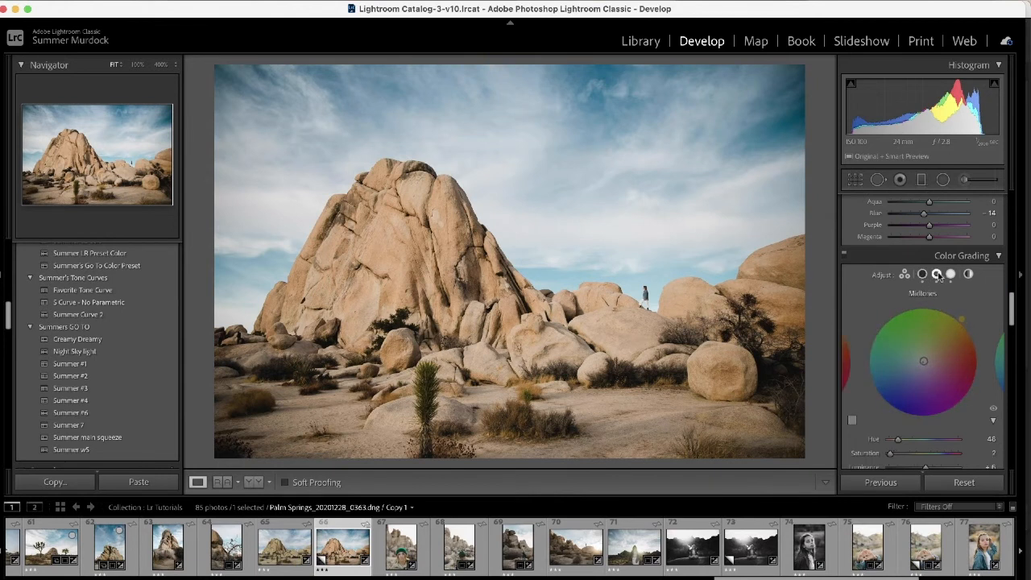
left_click(992, 407)
left_click(992, 407)
left_click(993, 408)
left_click(993, 407)
- Preview the midtones grading off and on at an exaggerated saturation of 61, and reduce the saturation to 6
left_click_drag(890, 454, 931, 453)
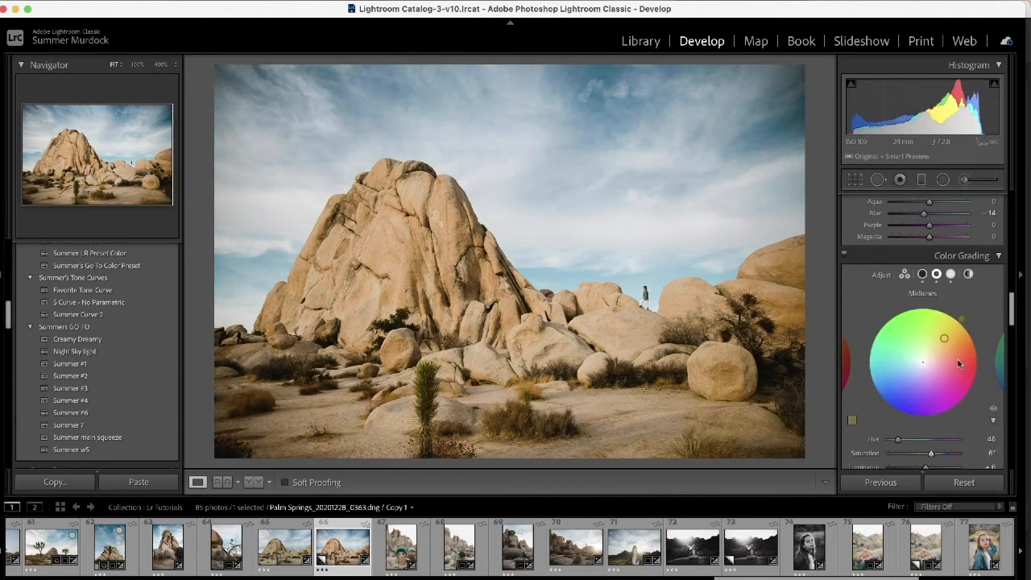
left_click(992, 410)
left_click(992, 409)
left_click(992, 409)
left_click(992, 409)
left_click(992, 410)
left_click_drag(931, 453, 887, 453)
- Set the sharpening amount to 43 and the sharpening masking to 92 in the Detail settings
scroll(854, 385, "down", 5)
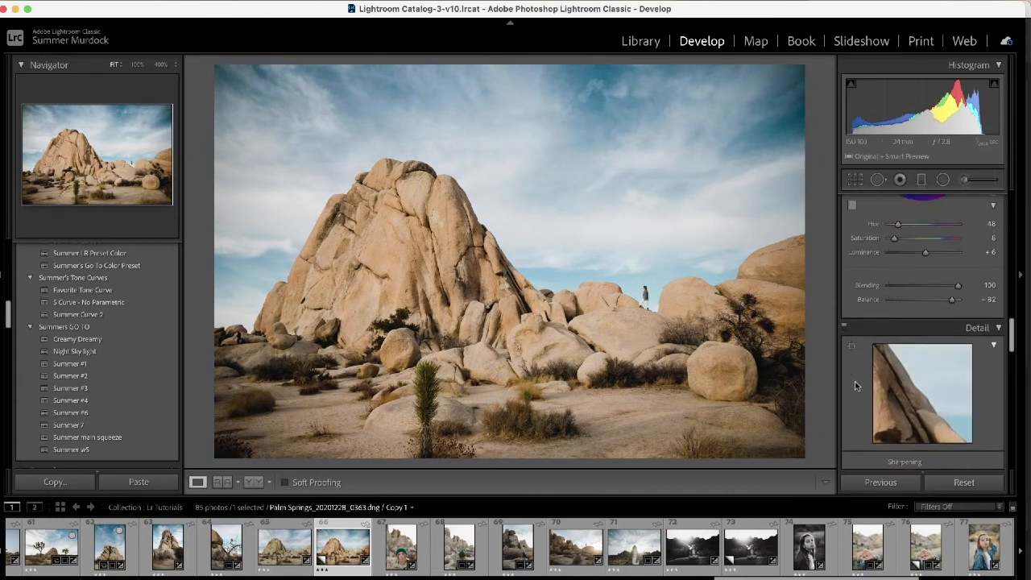
scroll(855, 385, "down", 4)
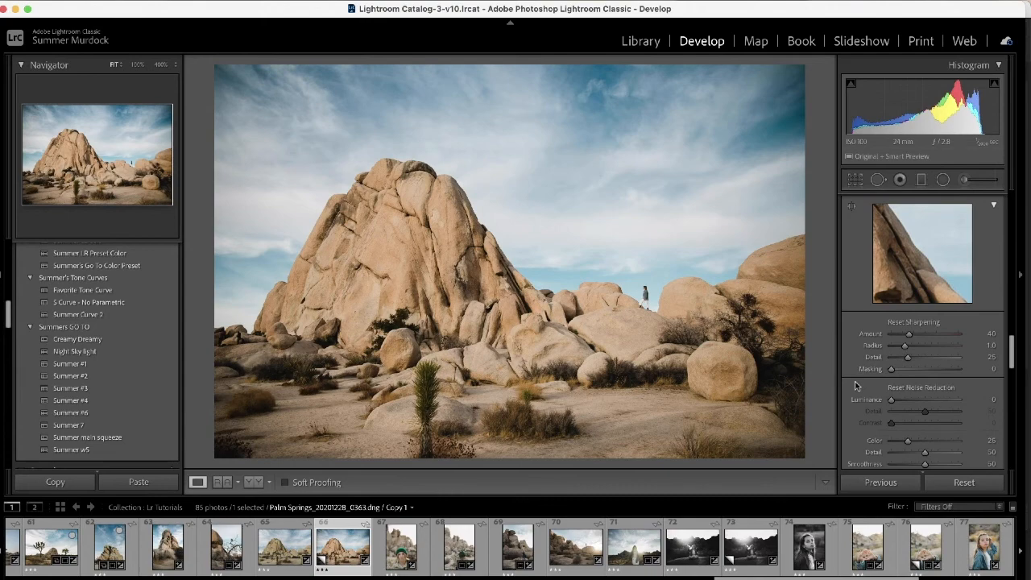
left_click_drag(891, 368, 953, 371)
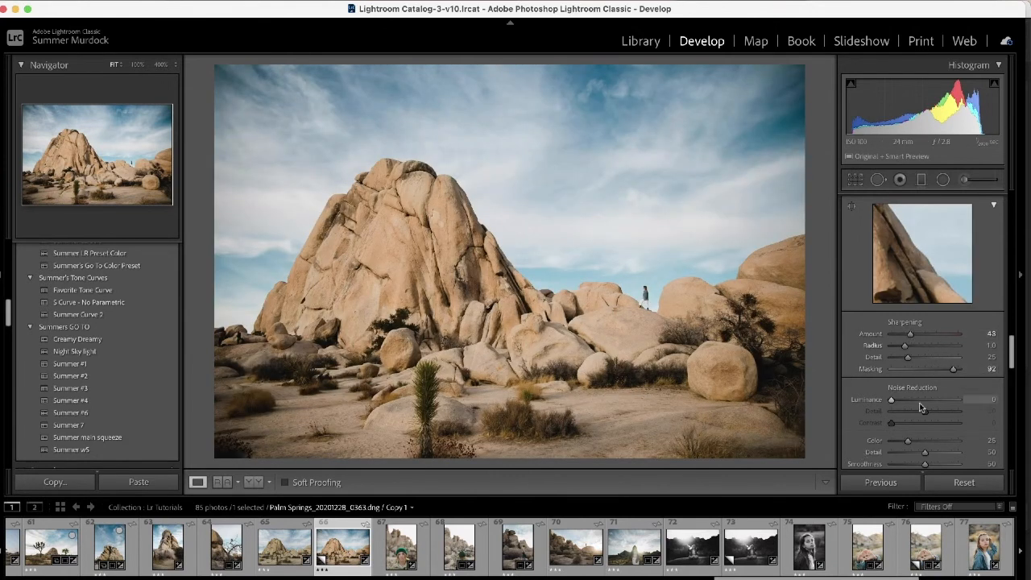
- Preview the lens profile corrections and switch them back off, and enable Remove Chromatic Aberration
scroll(919, 403, "down", 5)
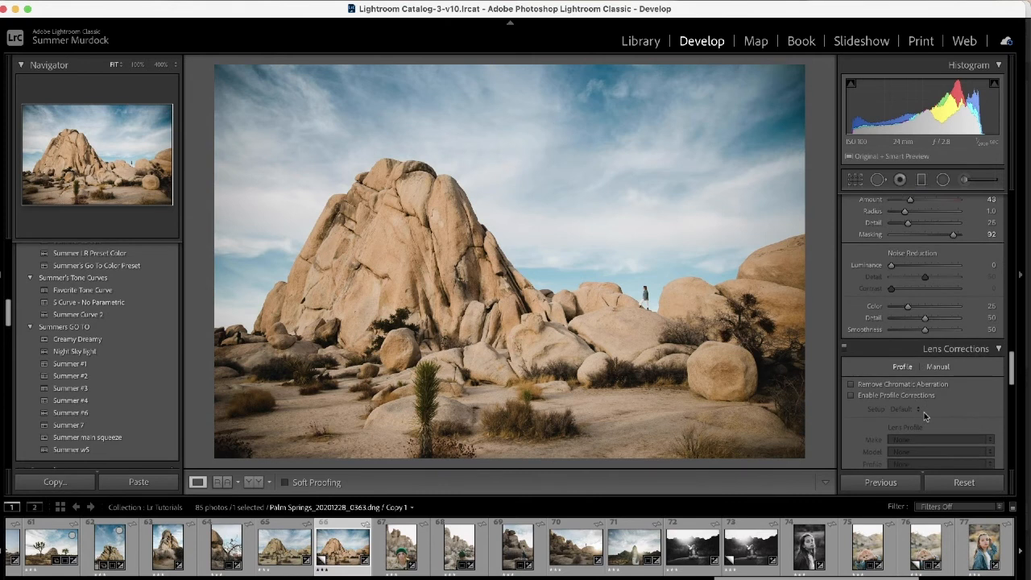
left_click(852, 396)
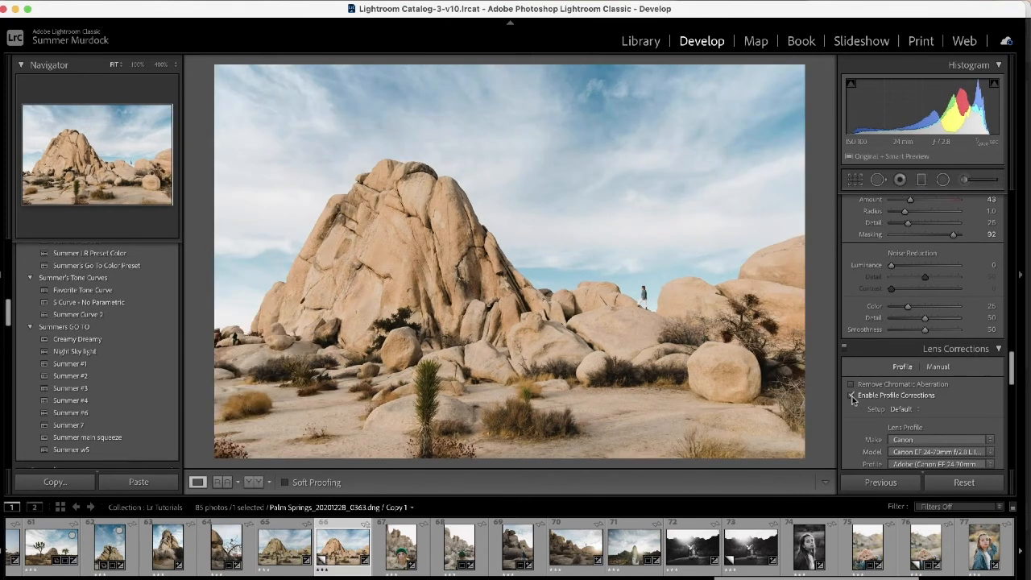
left_click(853, 396)
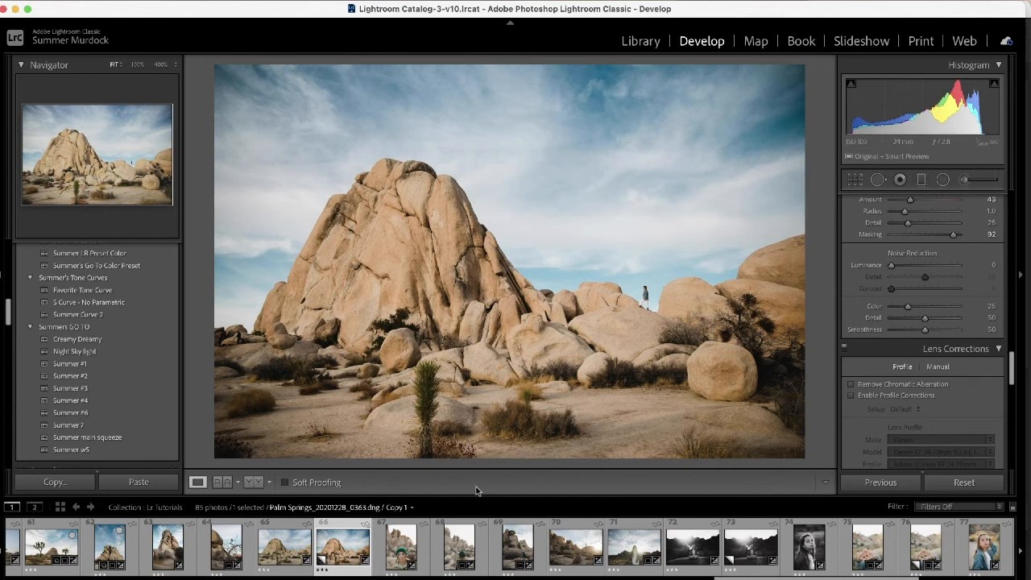
left_click(852, 386)
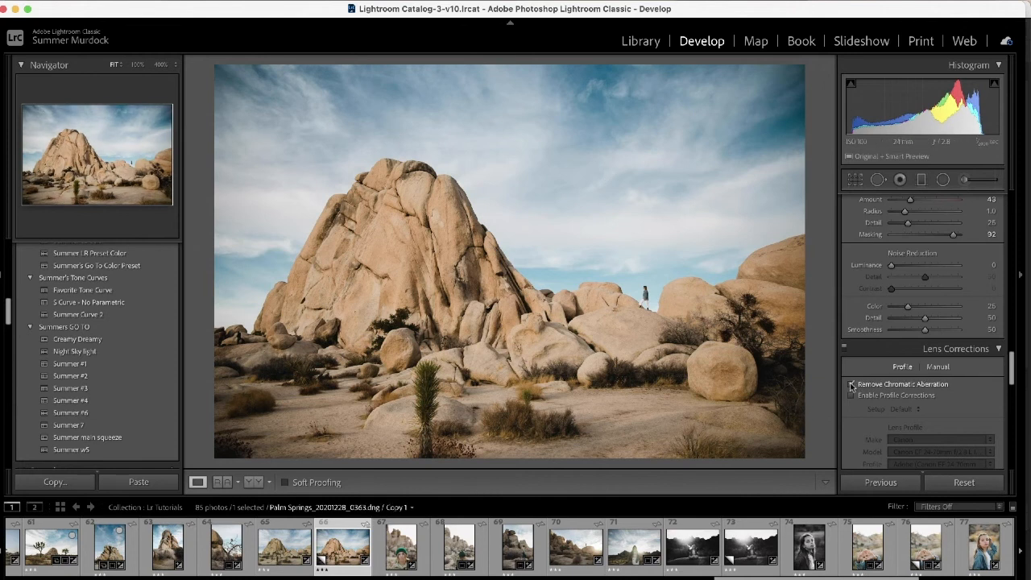